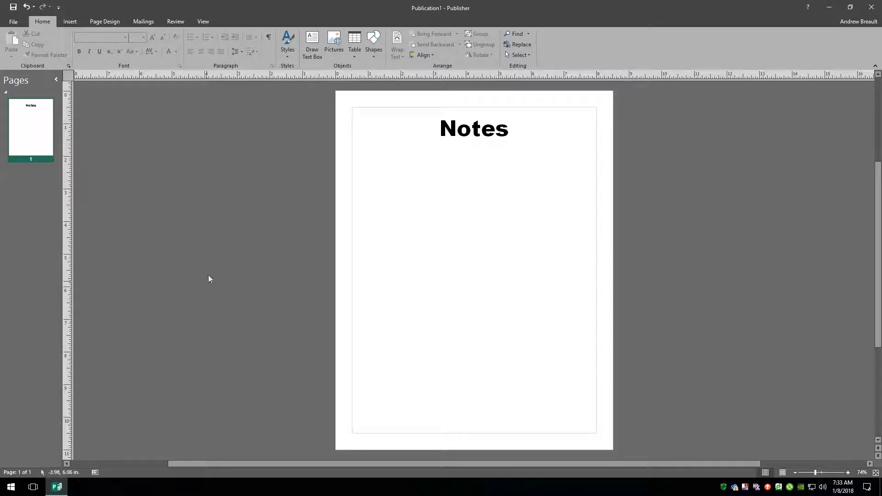
# Insert a 1x1 table, position it under the Notes title, and click into its cell.
pyautogui.click(356, 56)
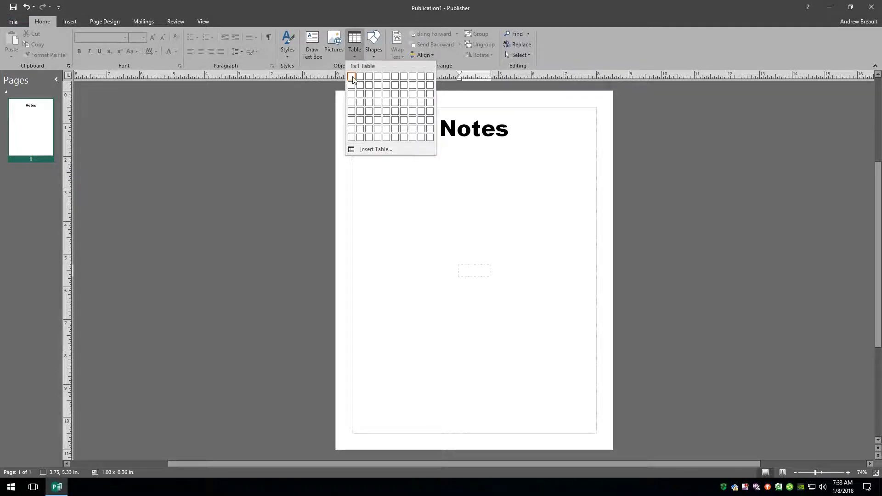
pyautogui.click(353, 79)
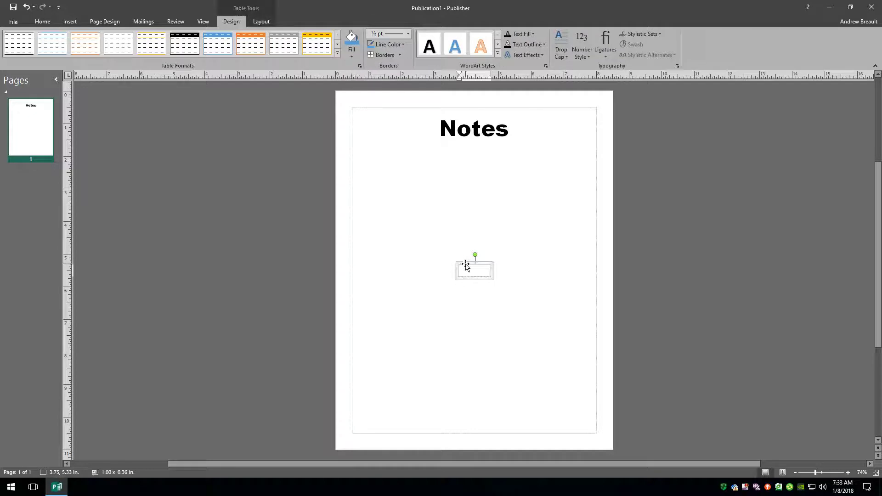
pyautogui.moveTo(465, 252); pyautogui.dragTo(599, 161)
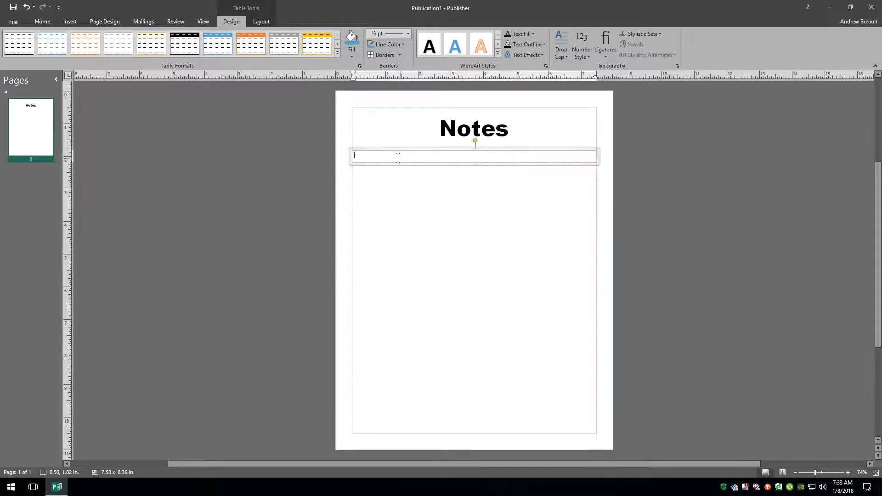
pyautogui.click(361, 156)
# Set the table cell's font size to 18 pt.
pyautogui.click(44, 22)
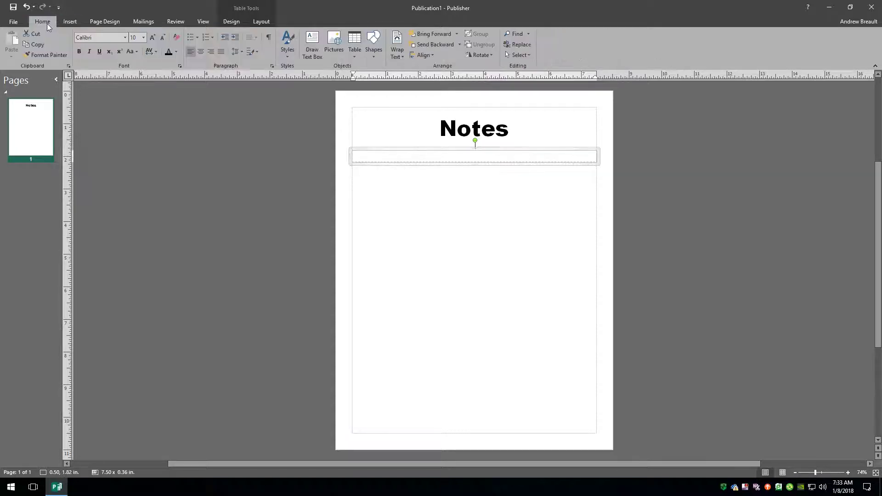
pyautogui.click(153, 39)
pyautogui.click(153, 39)
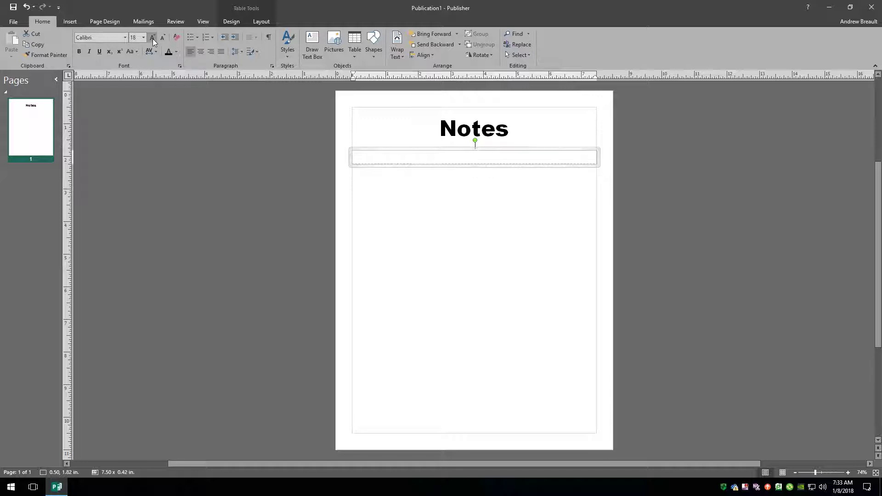
pyautogui.click(153, 39)
pyautogui.click(163, 37)
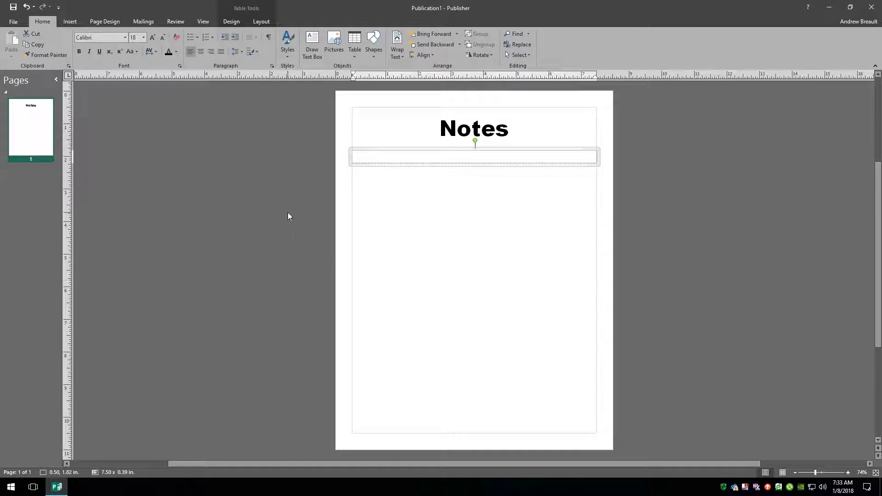
# Add rows with Tab until the table reaches the page's bottom margin.
pyautogui.press('Tab')
pyautogui.press('Tab')
pyautogui.press('Tab')
pyautogui.press('Tab')
pyautogui.press('Tab')
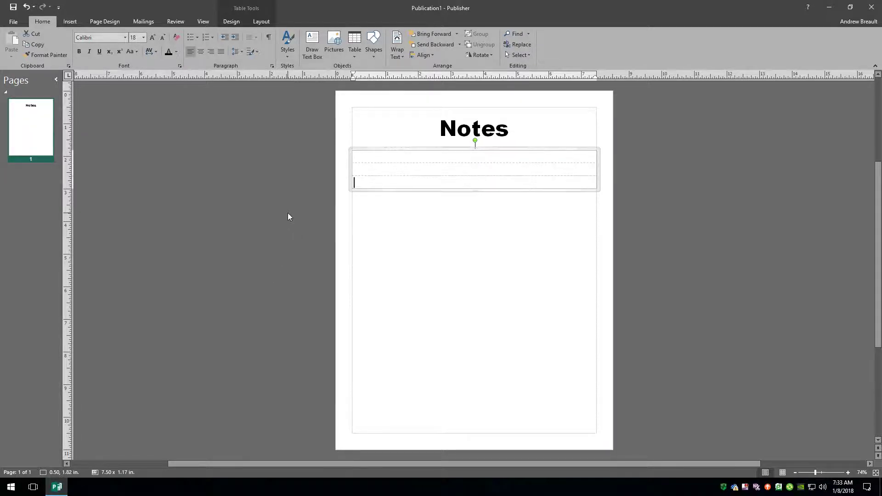
pyautogui.press('Tab')
pyautogui.press('Tab')
pyautogui.press('Tab')
pyautogui.press('Tab')
pyautogui.press('Tab')
pyautogui.press('Tab')
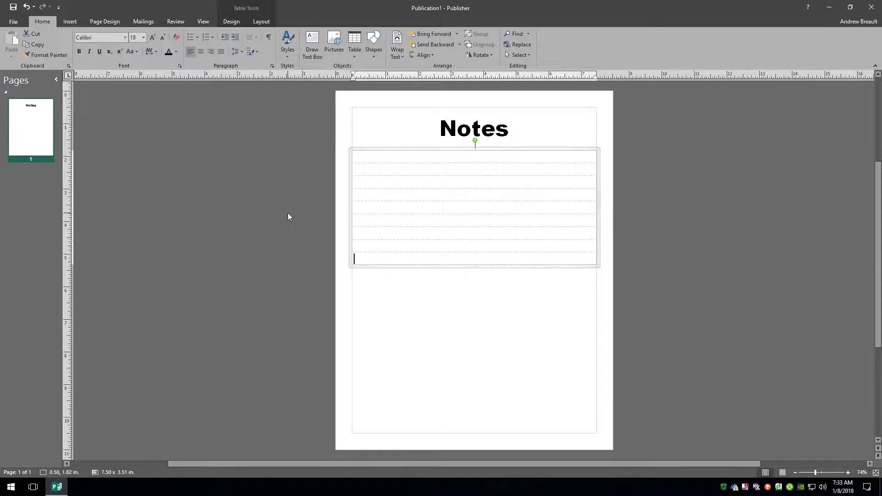
pyautogui.press('Tab')
pyautogui.press('Tab')
pyautogui.press('Tab')
pyautogui.press('Tab')
pyautogui.press('Tab')
pyautogui.press('Tab')
pyautogui.press('Tab')
pyautogui.press('Tab')
pyautogui.press('Tab')
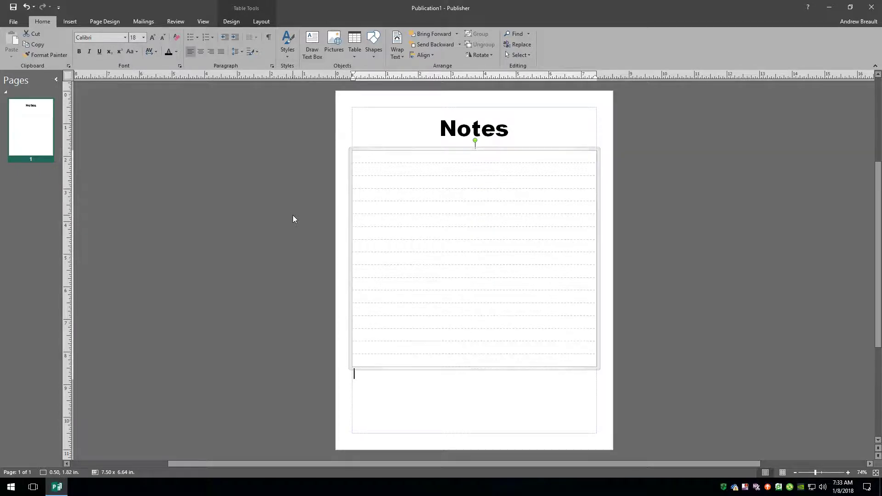
pyautogui.press('Tab')
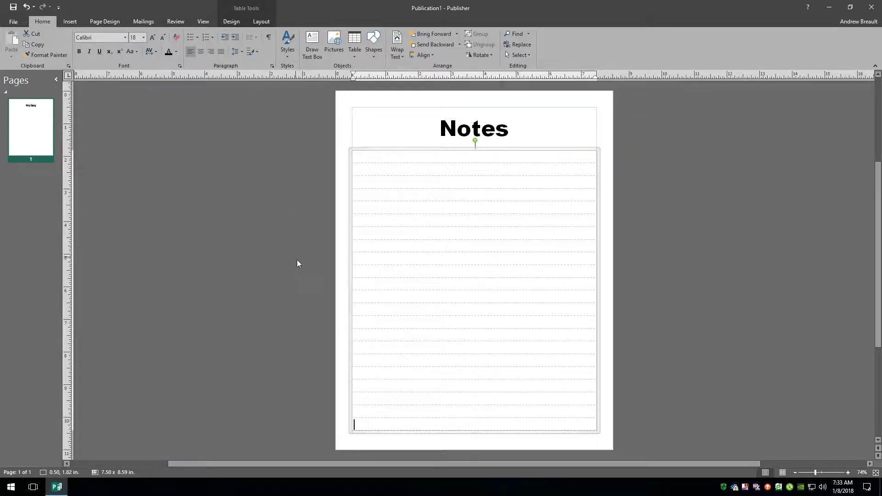
# Clear all table borders, then apply dark grey inside-horizontal and bottom borders only.
pyautogui.rightClick(392, 150)
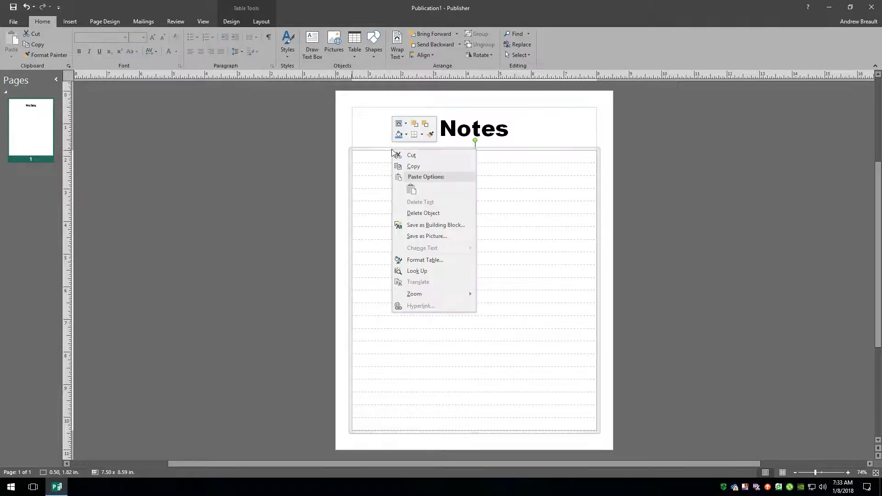
pyautogui.click(425, 260)
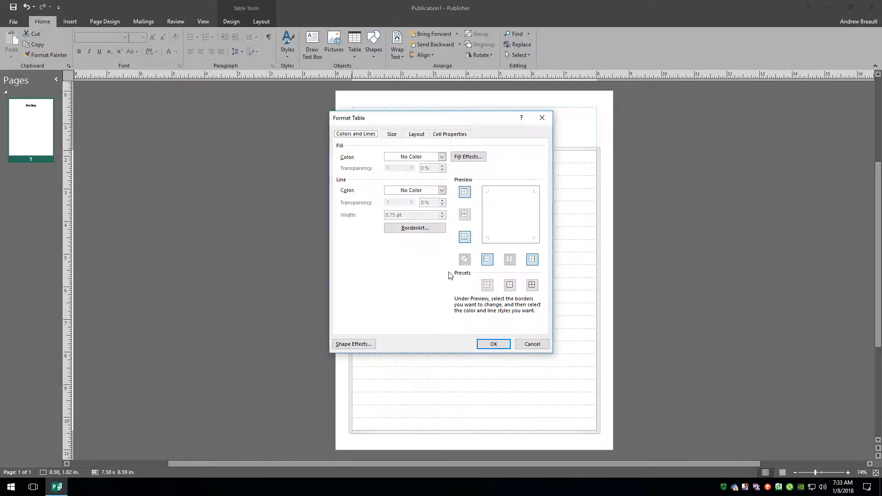
pyautogui.click(487, 288)
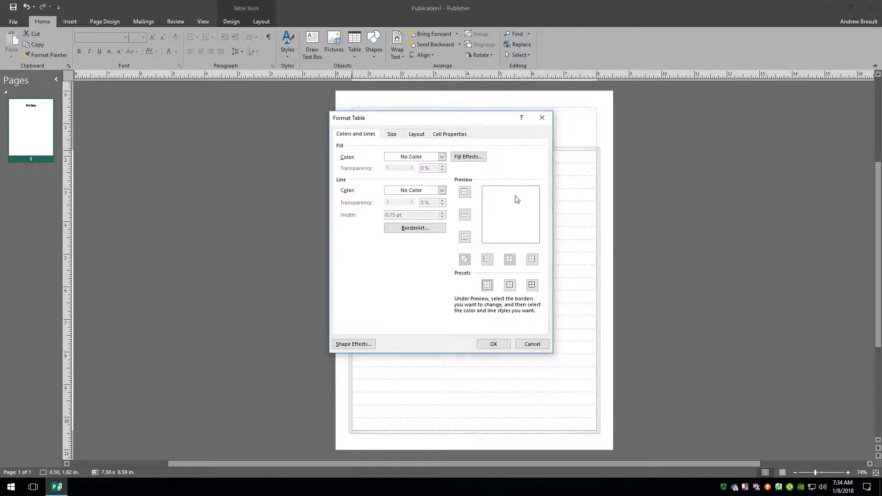
pyautogui.click(464, 214)
pyautogui.click(465, 238)
pyautogui.click(441, 190)
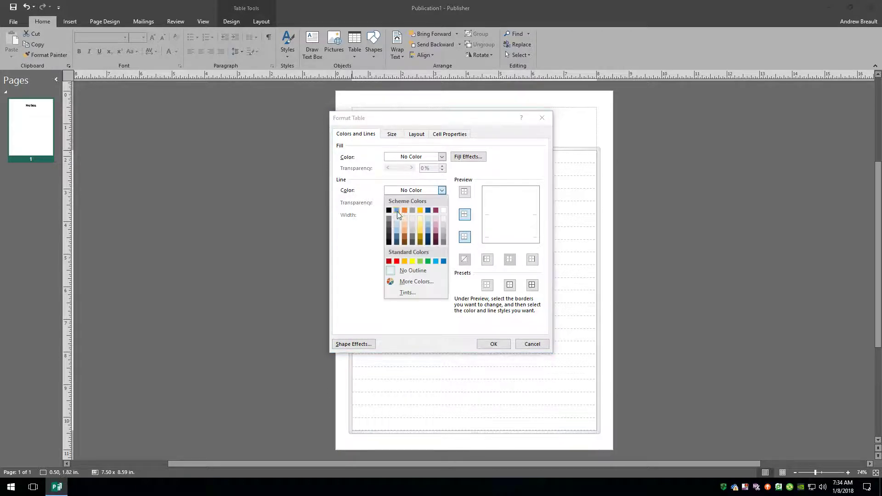
pyautogui.click(388, 220)
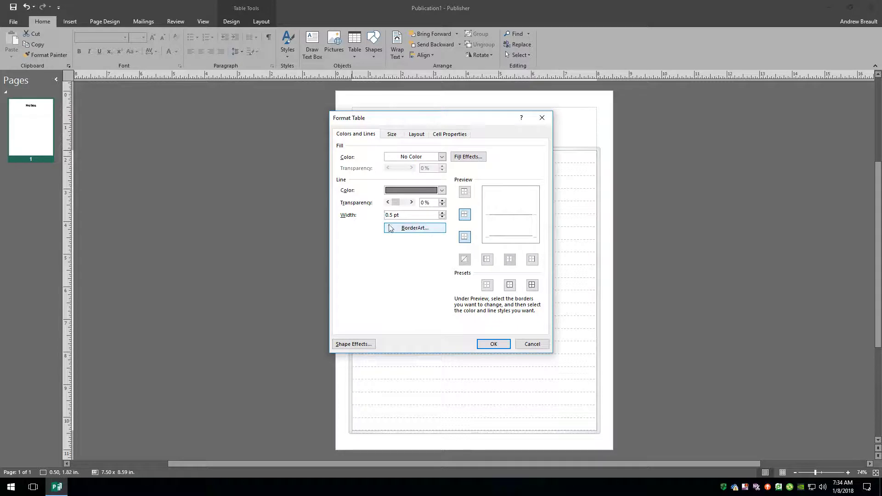
pyautogui.click(494, 345)
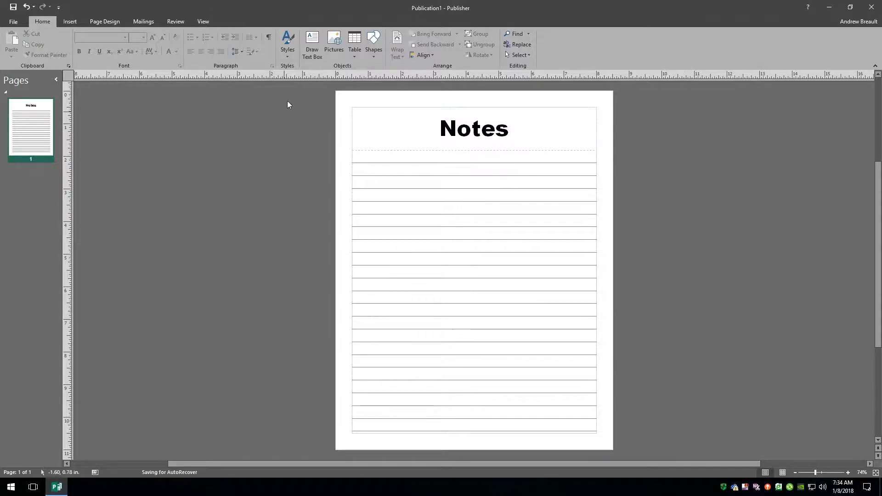
# Draw a straight vertical line down the left edge of the ruled table.
pyautogui.click(379, 46)
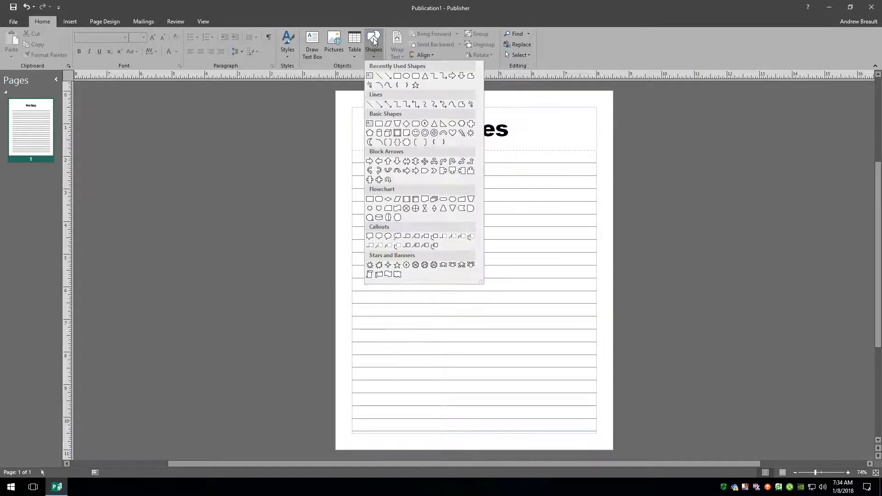
pyautogui.click(379, 76)
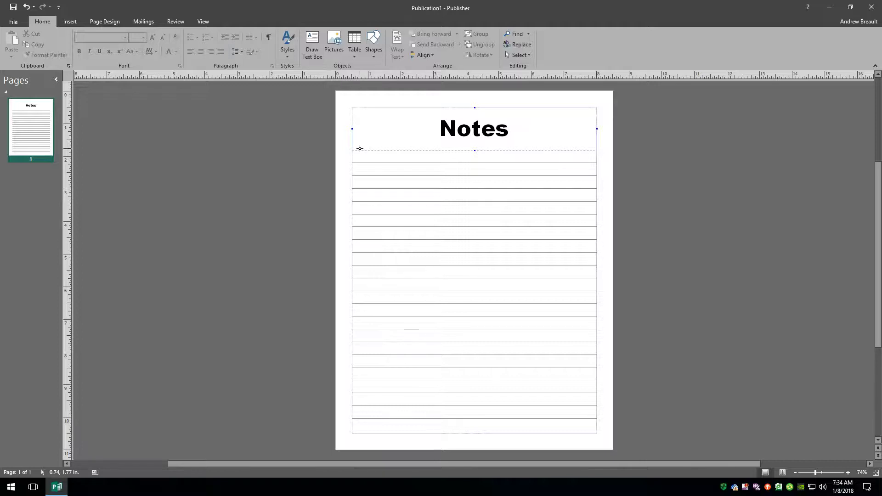
pyautogui.moveTo(360, 149)
pyautogui.mouseDown()
pyautogui.moveTo(386, 329)
pyautogui.moveTo(360, 431)
pyautogui.mouseUp()
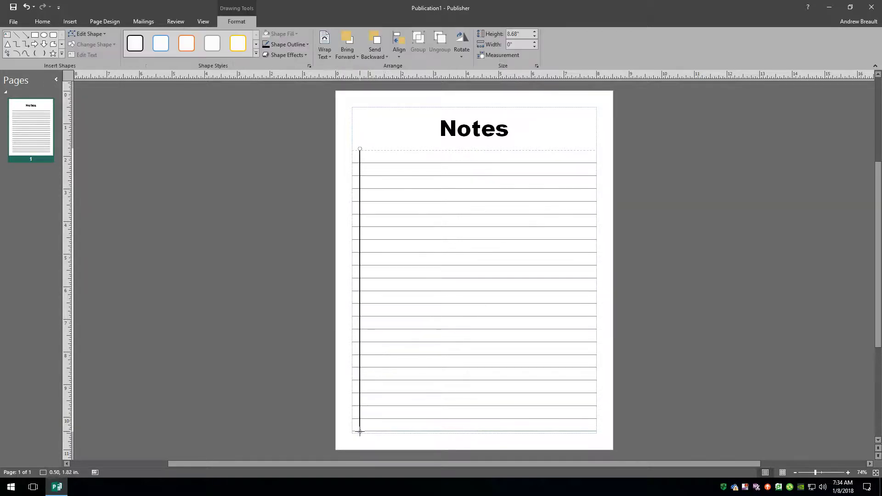
# Format the vertical line as 0.5 pt wide and red, then deselect it.
pyautogui.rightClick(361, 157)
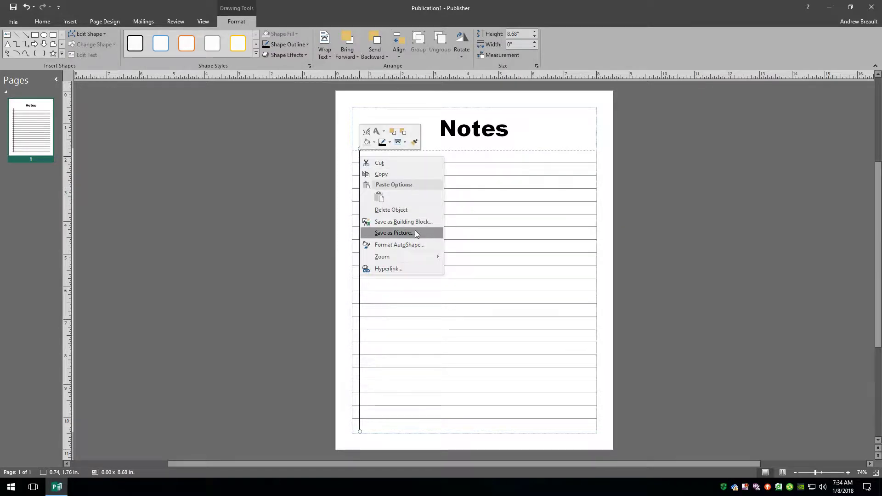
pyautogui.click(408, 249)
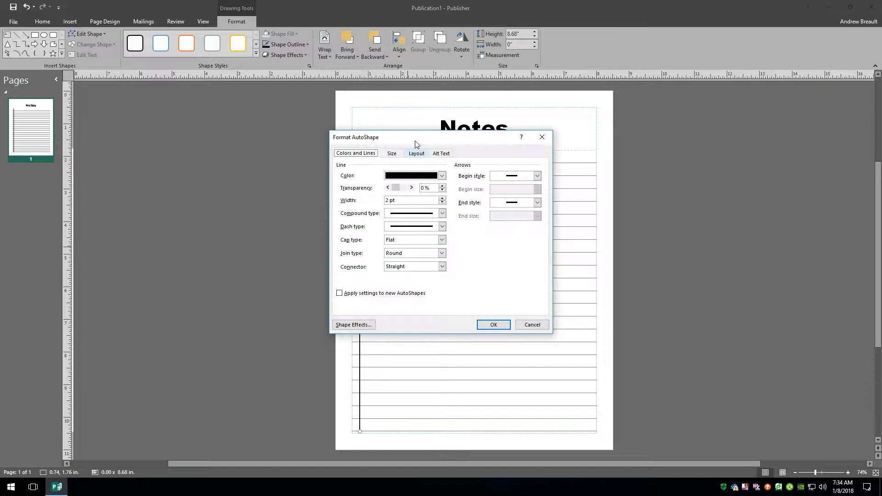
pyautogui.click(442, 202)
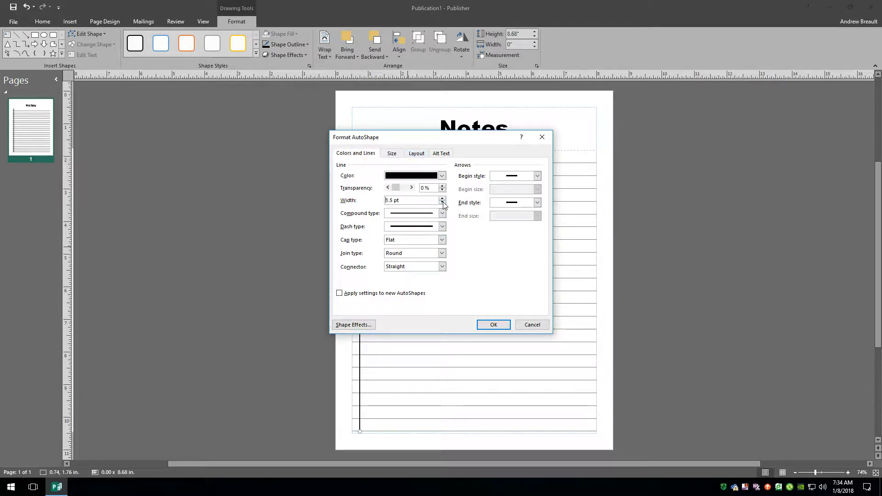
pyautogui.click(442, 203)
pyautogui.click(442, 203)
pyautogui.click(442, 203)
pyautogui.click(442, 203)
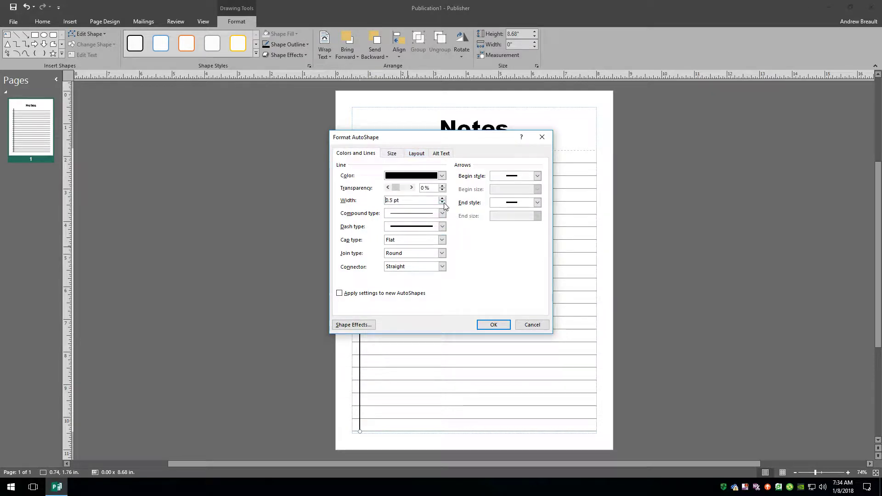
pyautogui.click(442, 176)
pyautogui.click(397, 245)
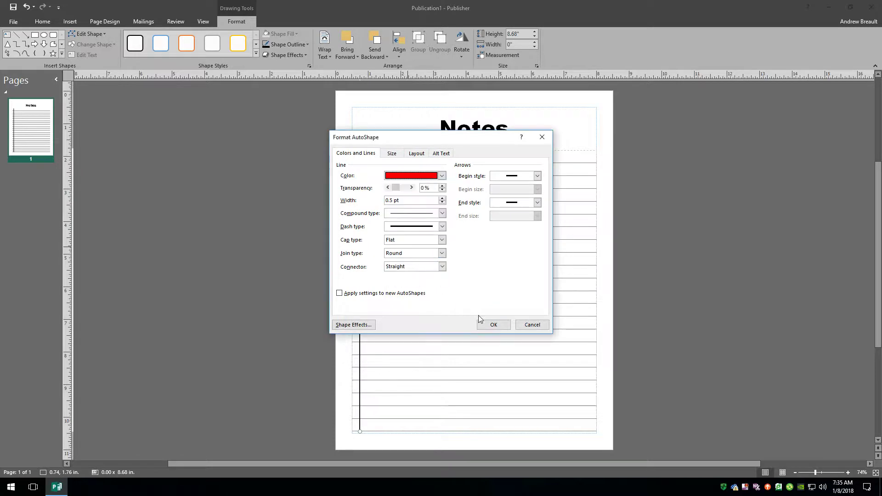
pyautogui.click(492, 325)
pyautogui.click(729, 260)
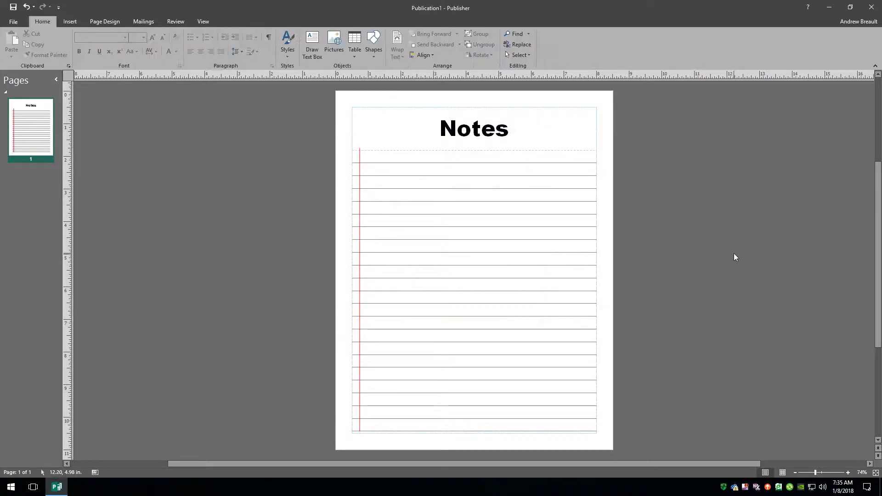